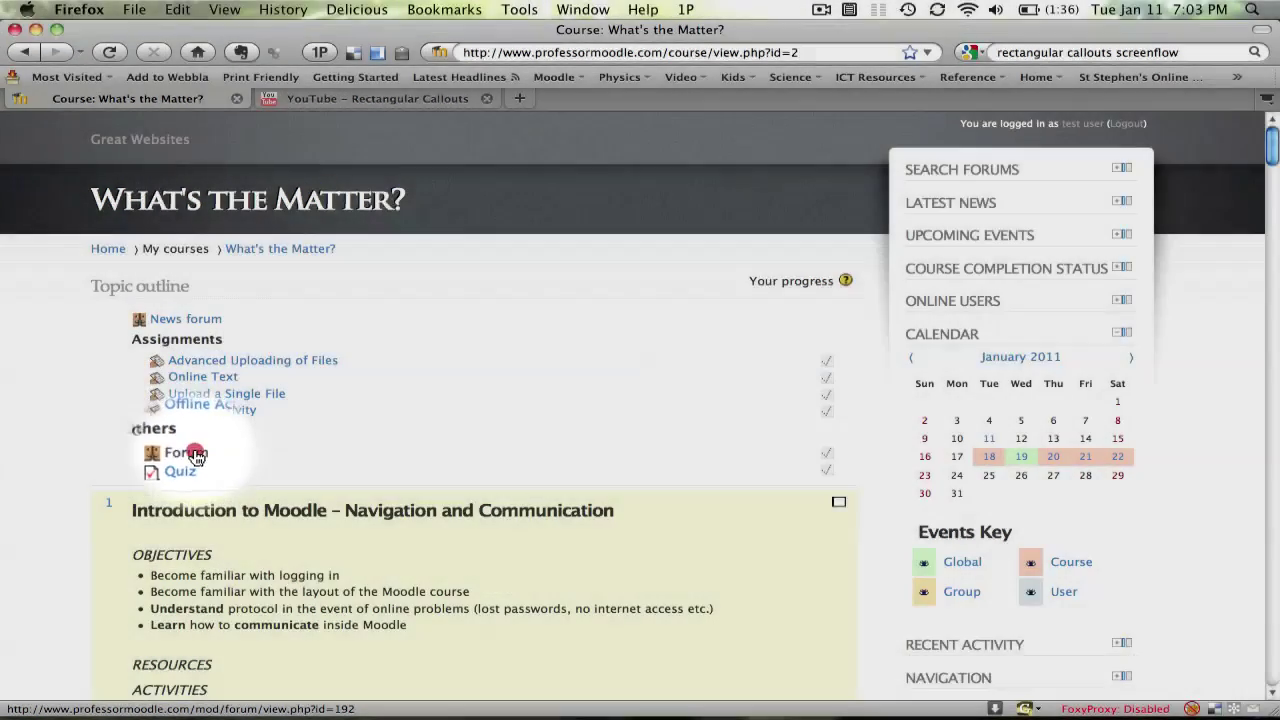
# Open the course's Forum under Others, which has no discussion topics yet
pyautogui.click(190, 455)
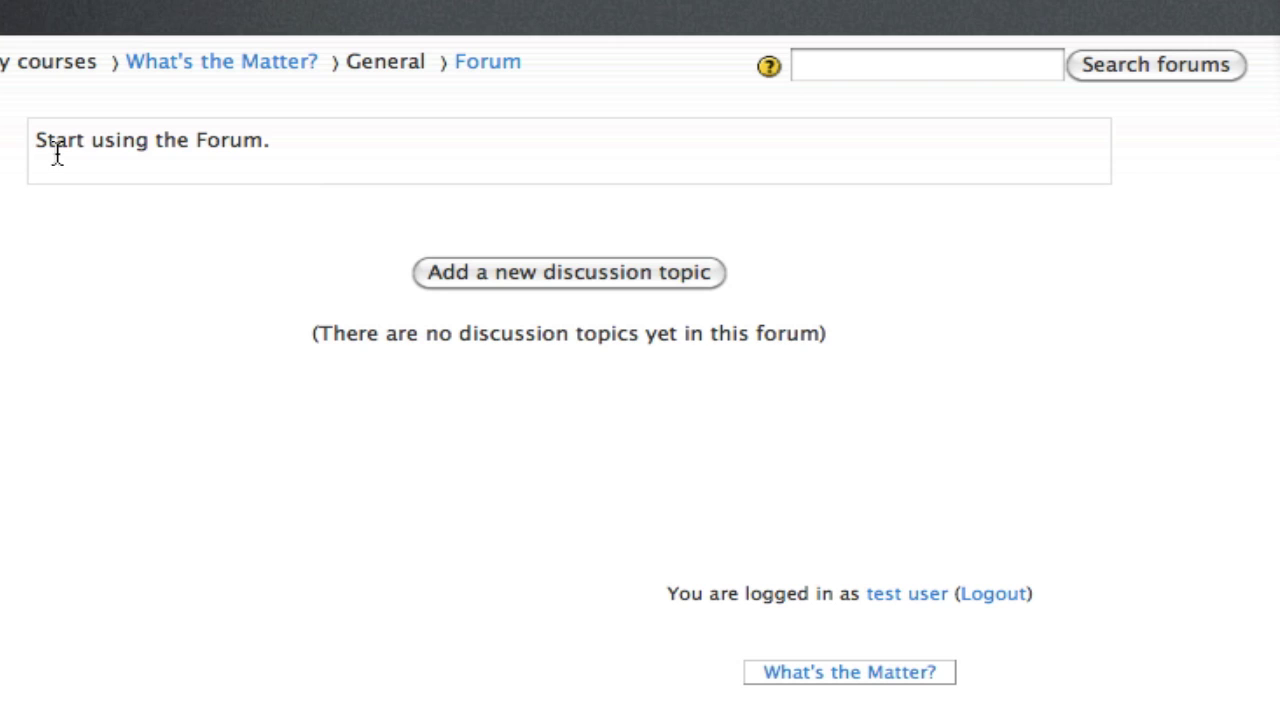
# Start a new discussion with subject 'My Forum' and message 'This is my forum, please add any comments. Thank you!'
pyautogui.click(555, 275)
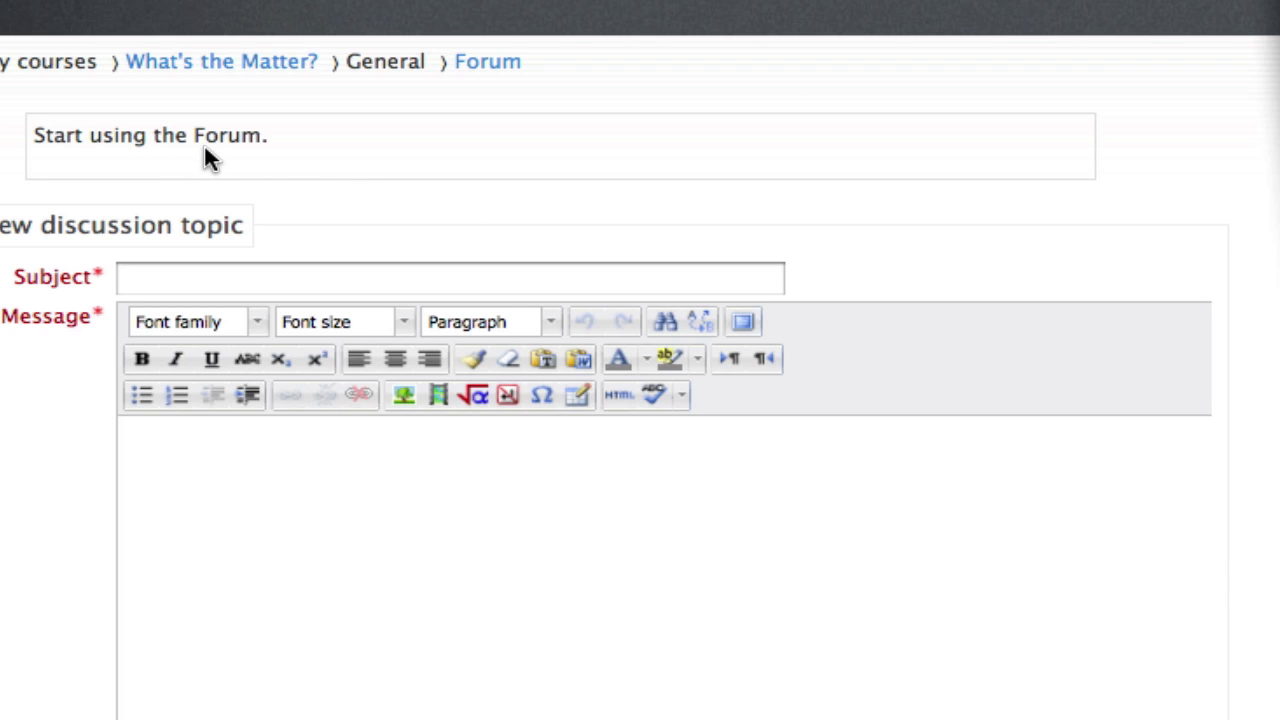
pyautogui.click(149, 281)
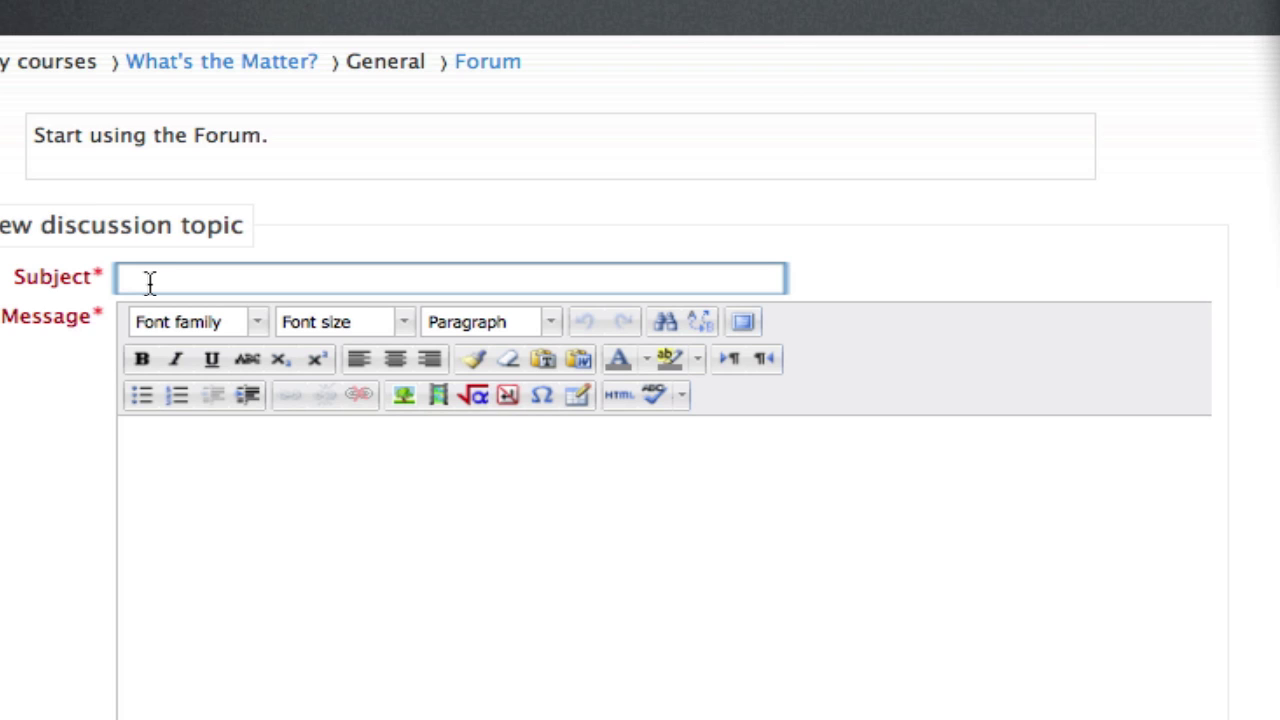
pyautogui.write('My ')
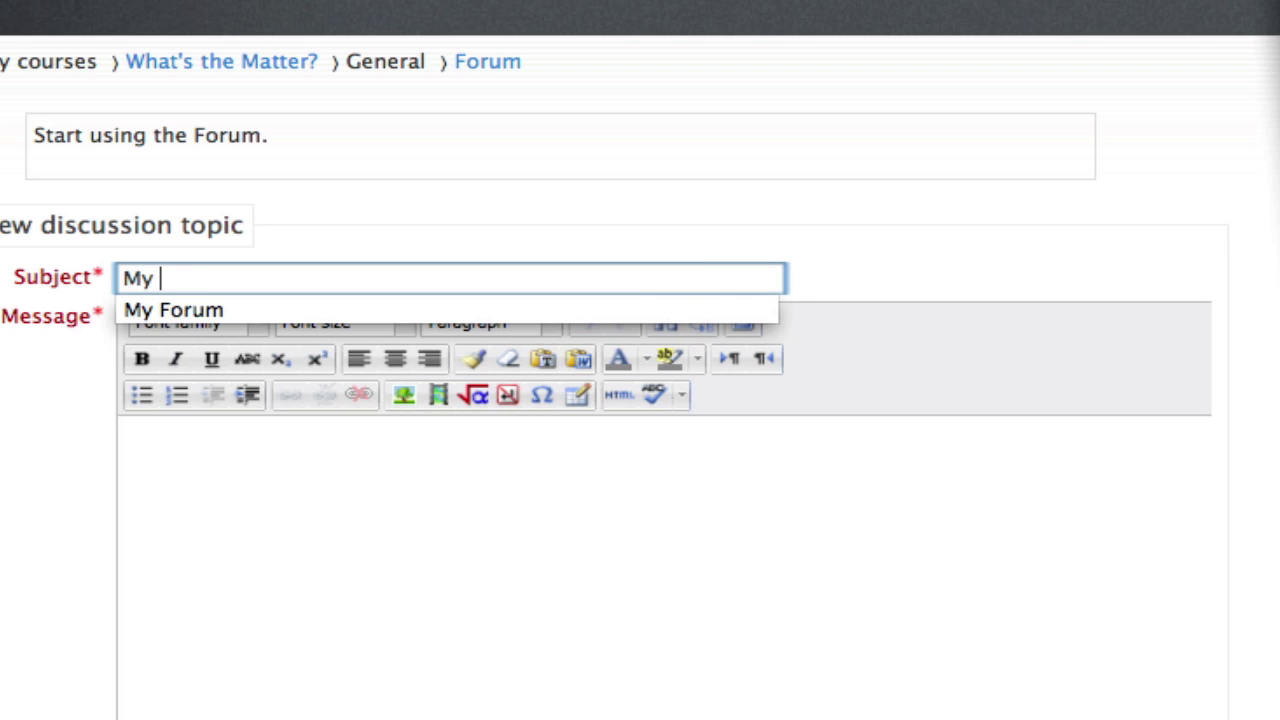
pyautogui.write('Forum')
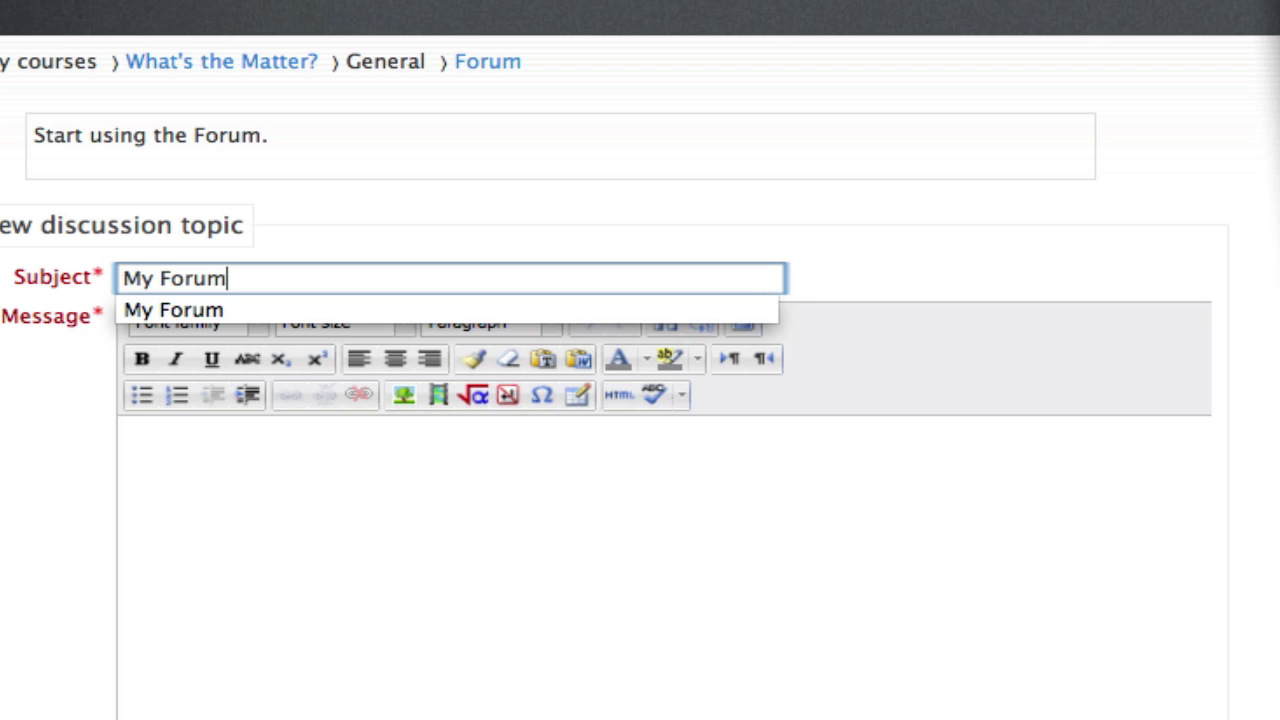
pyautogui.press('Down')
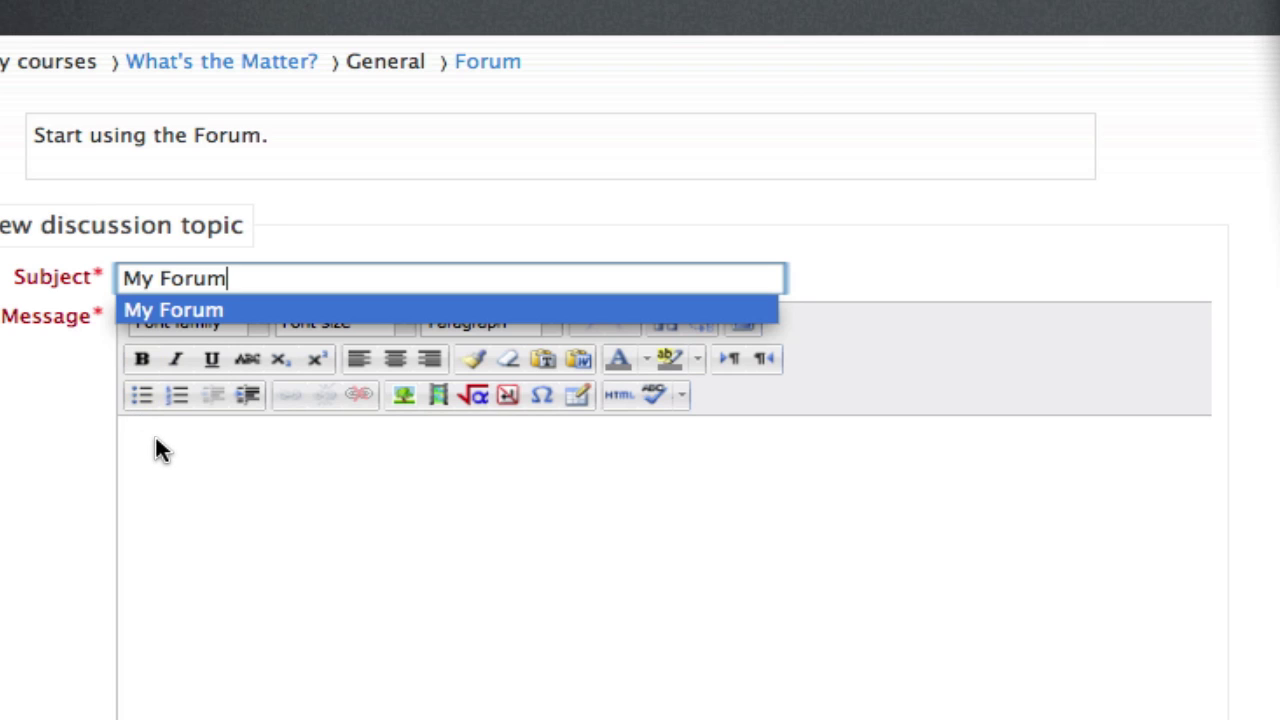
pyautogui.click(160, 450)
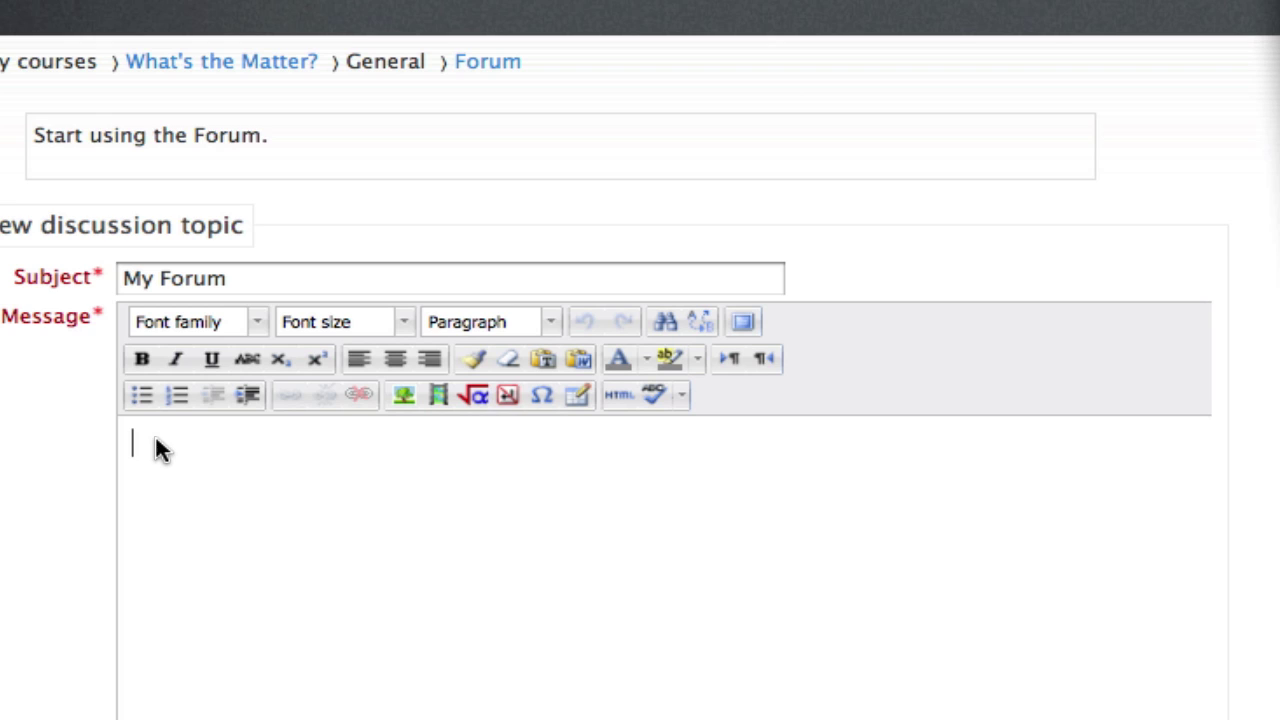
pyautogui.write('This')
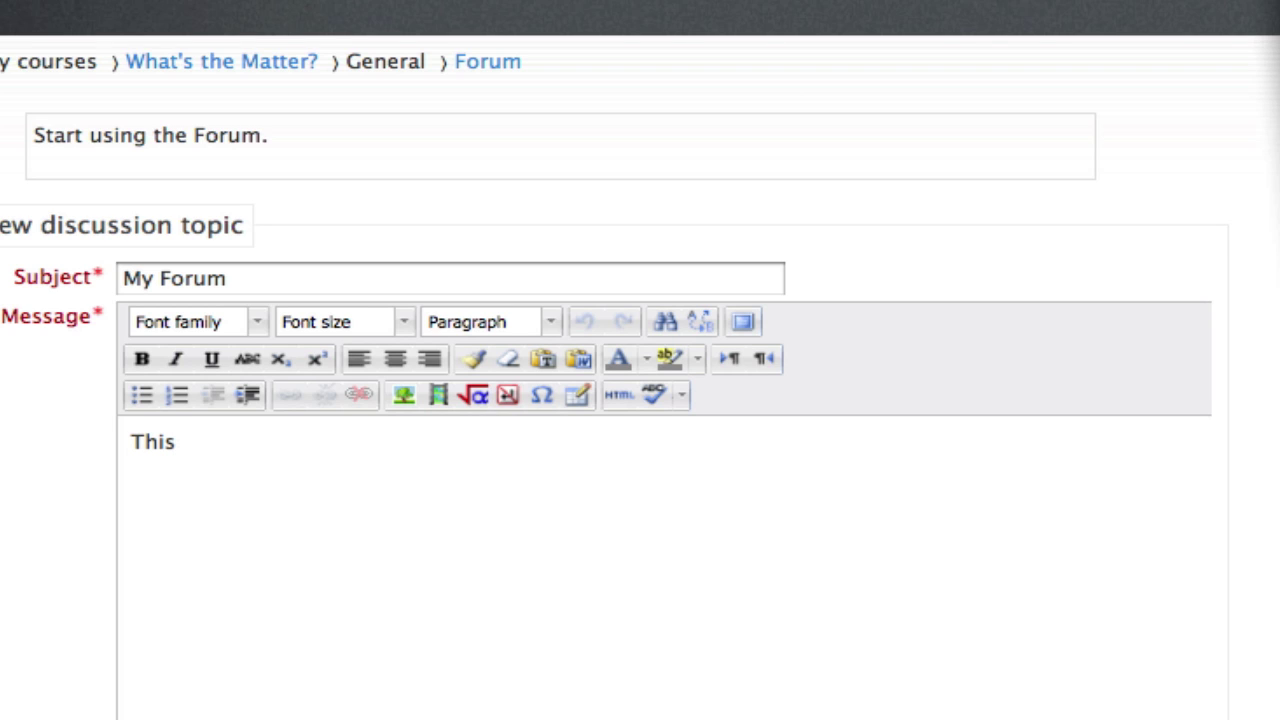
pyautogui.write(' is my forum')
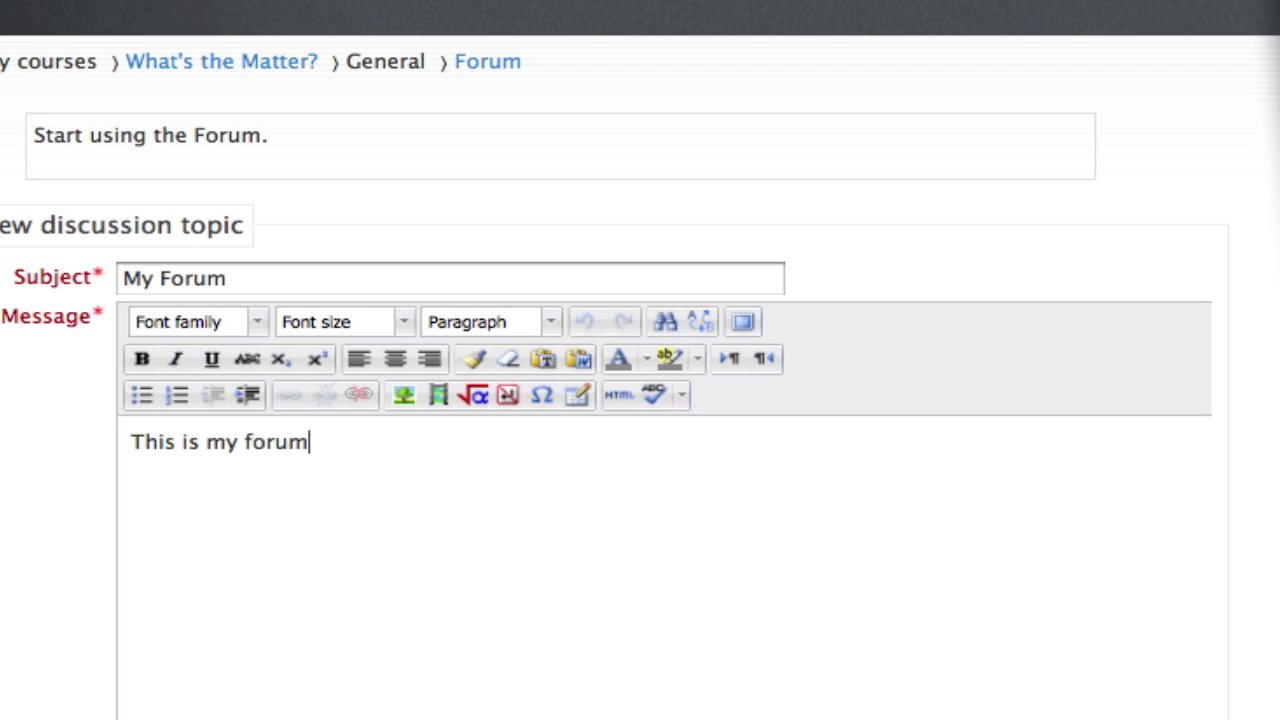
pyautogui.write(', please')
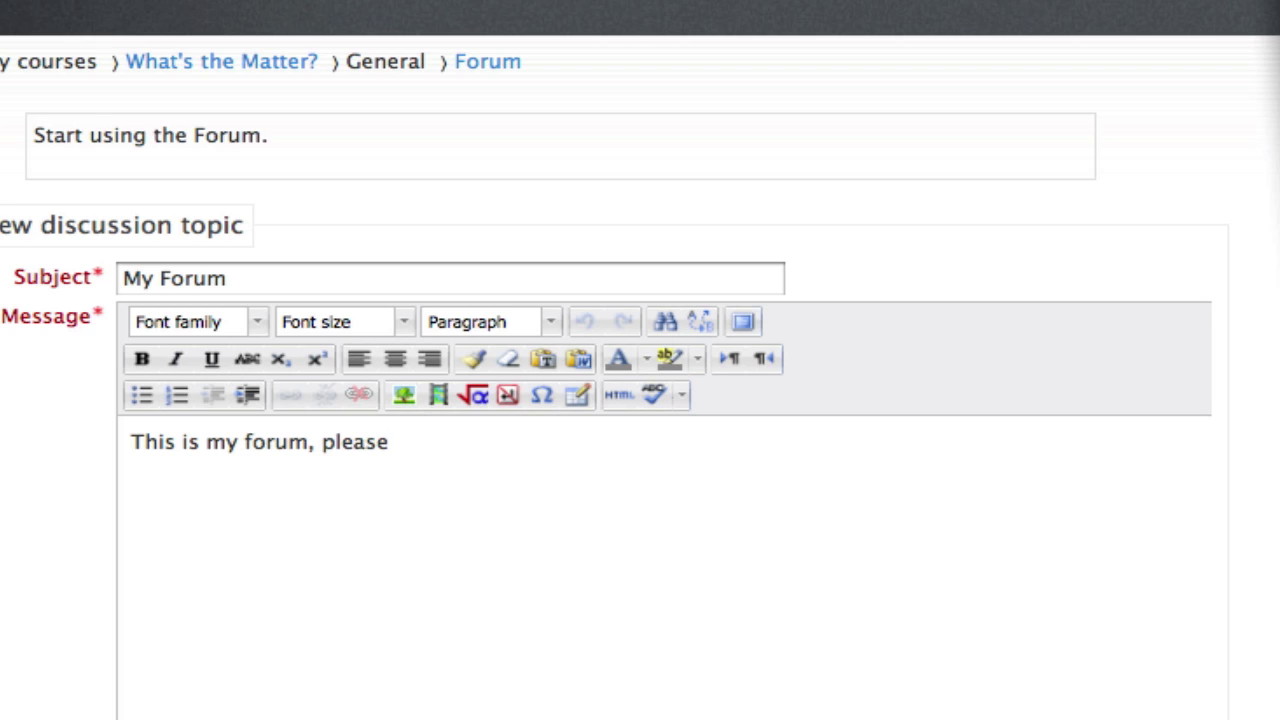
pyautogui.write(' add any co')
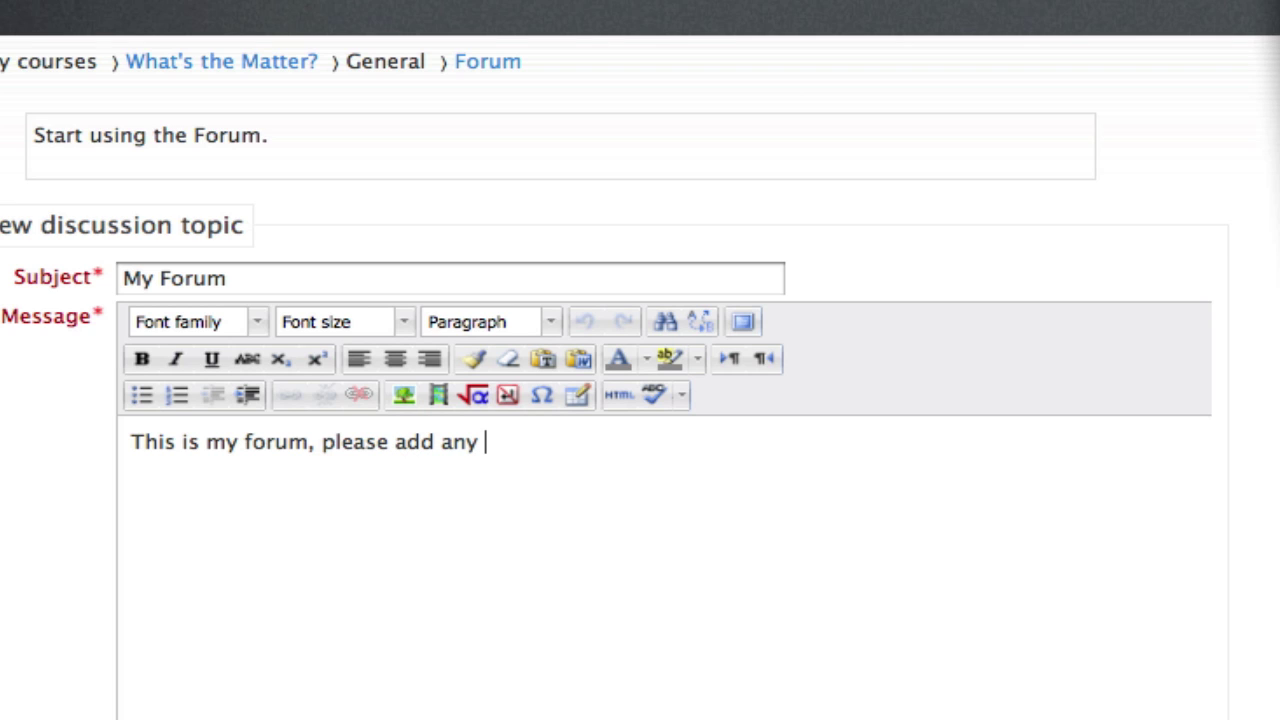
pyautogui.write('mments')
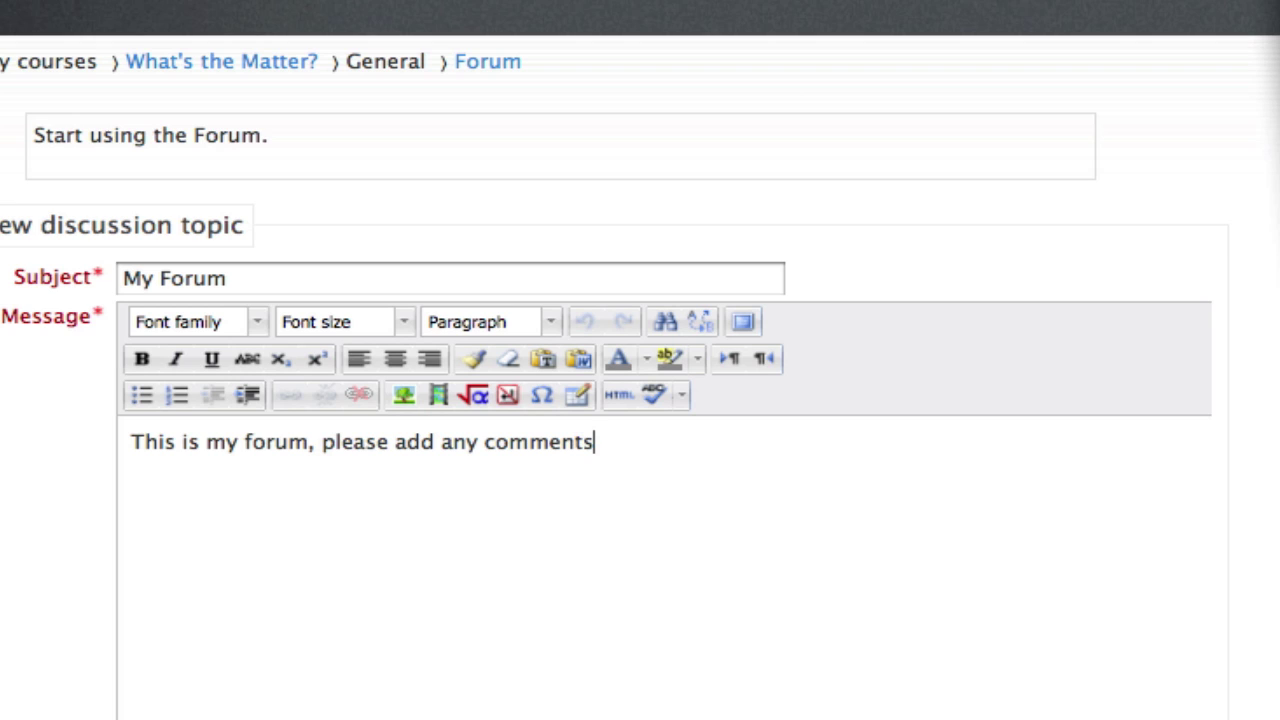
pyautogui.write('. Thank y')
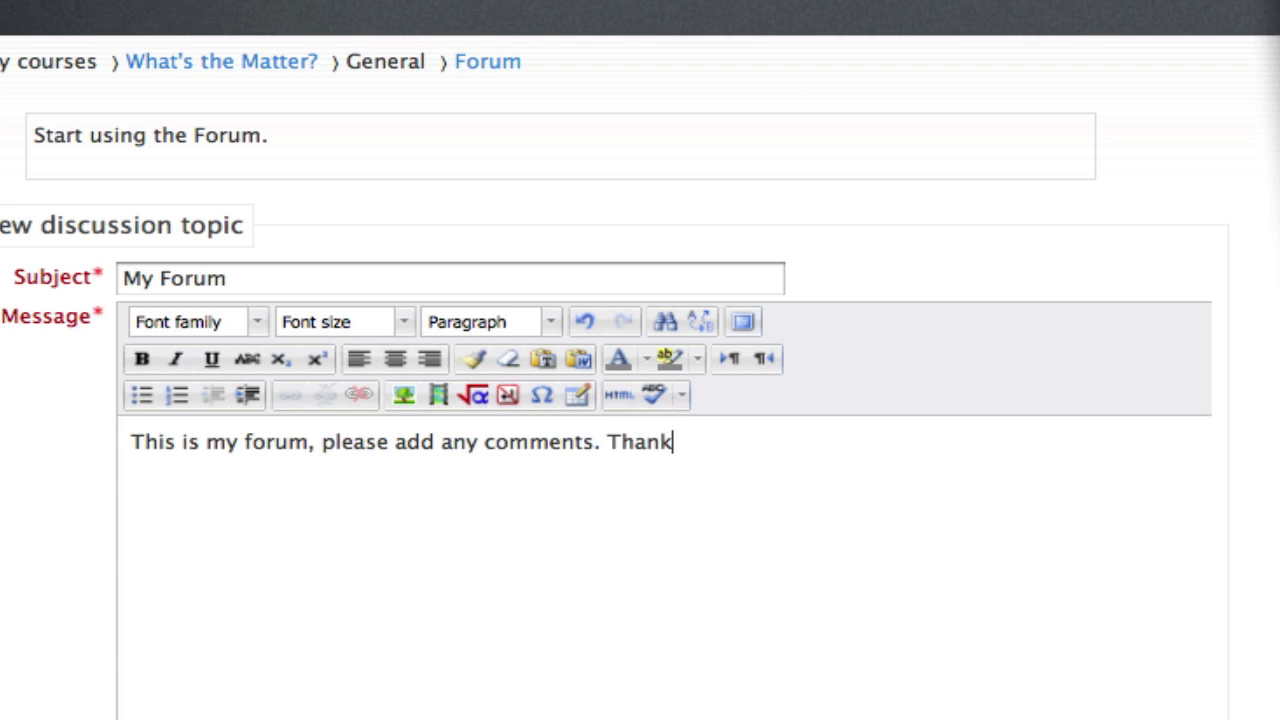
pyautogui.write('ou!')
# Scroll down to the form's subscription, attachment and Post to forum options
pyautogui.scroll(-10, 461, 481)
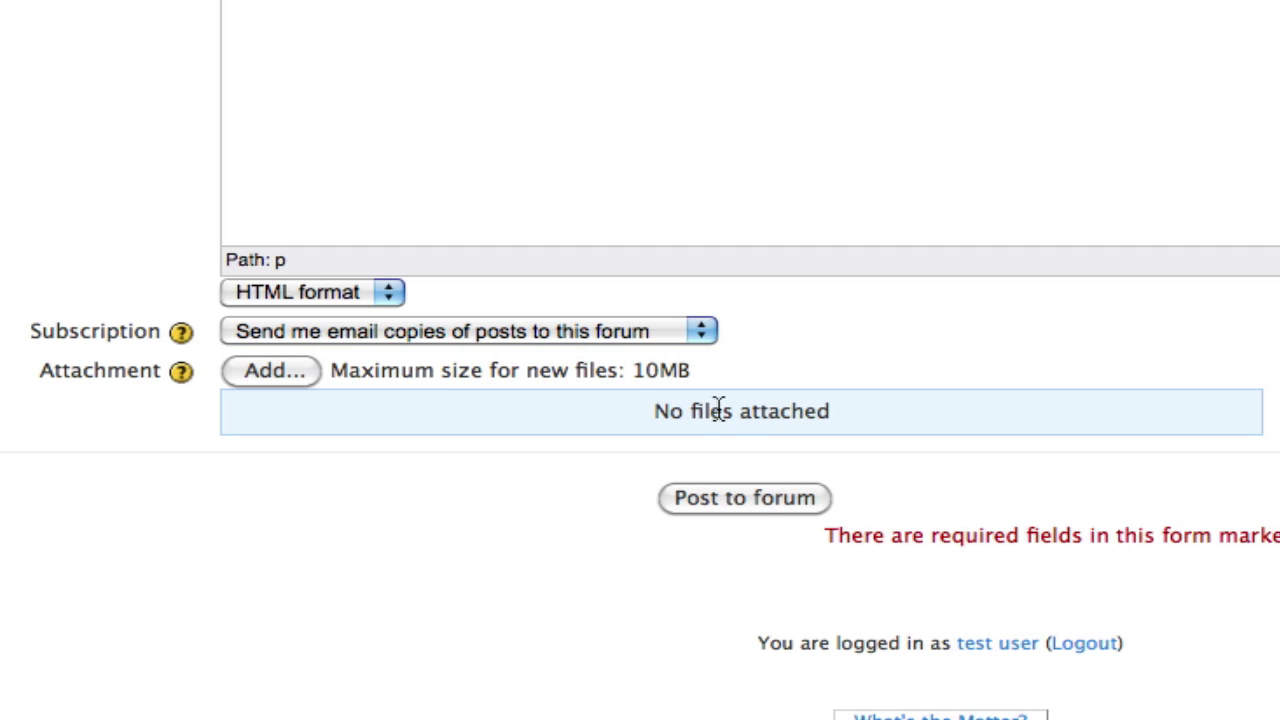
# Post the My Forum discussion and open it from the Discussion list
pyautogui.click(755, 498)
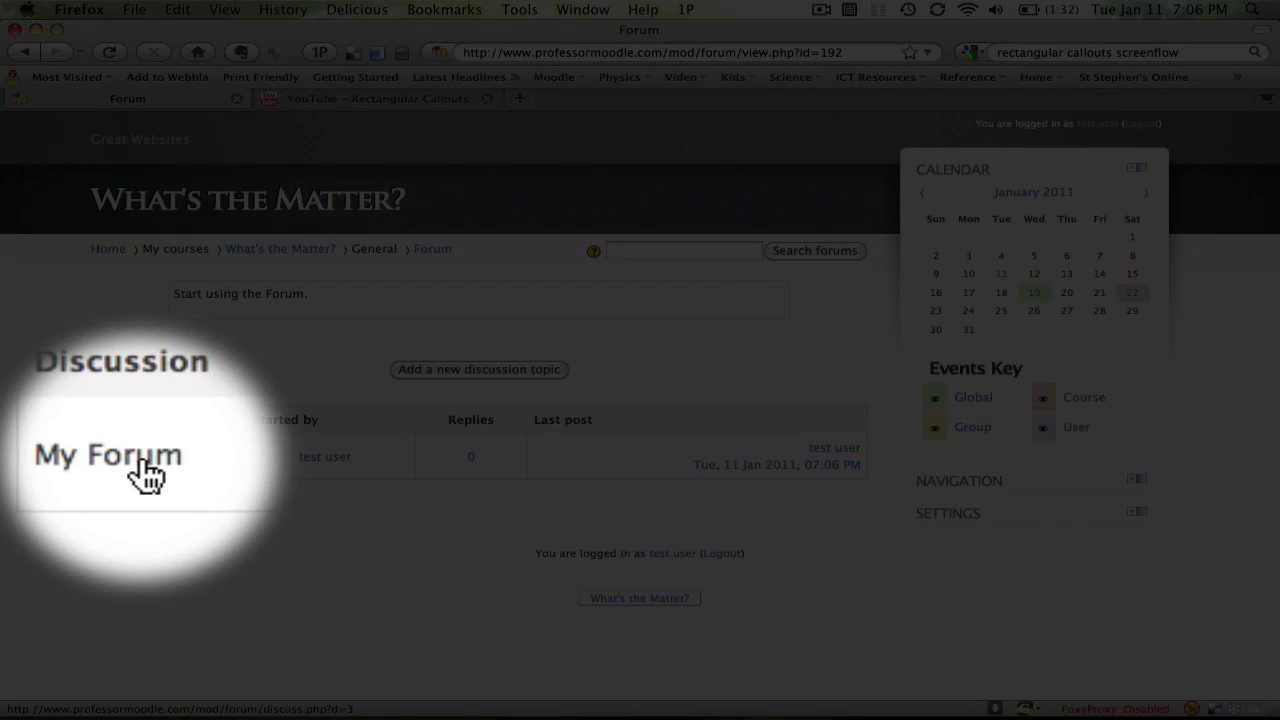
pyautogui.click(140, 461)
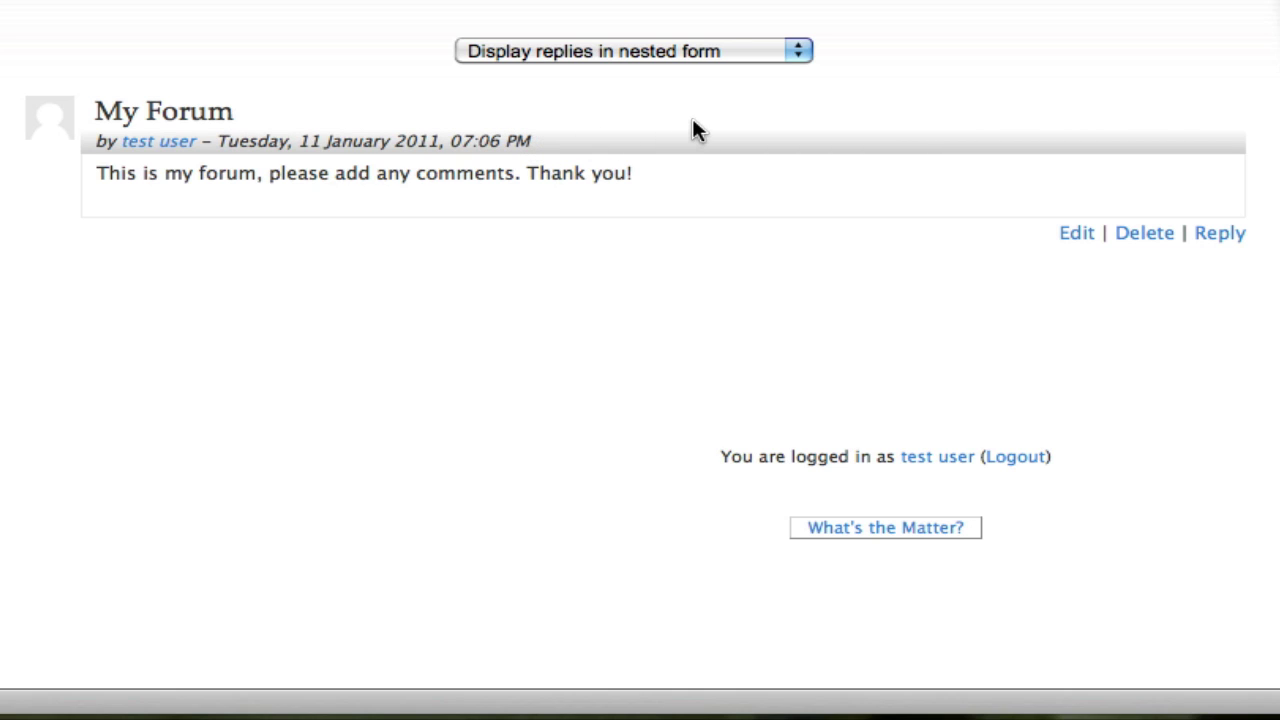
pyautogui.click(800, 56)
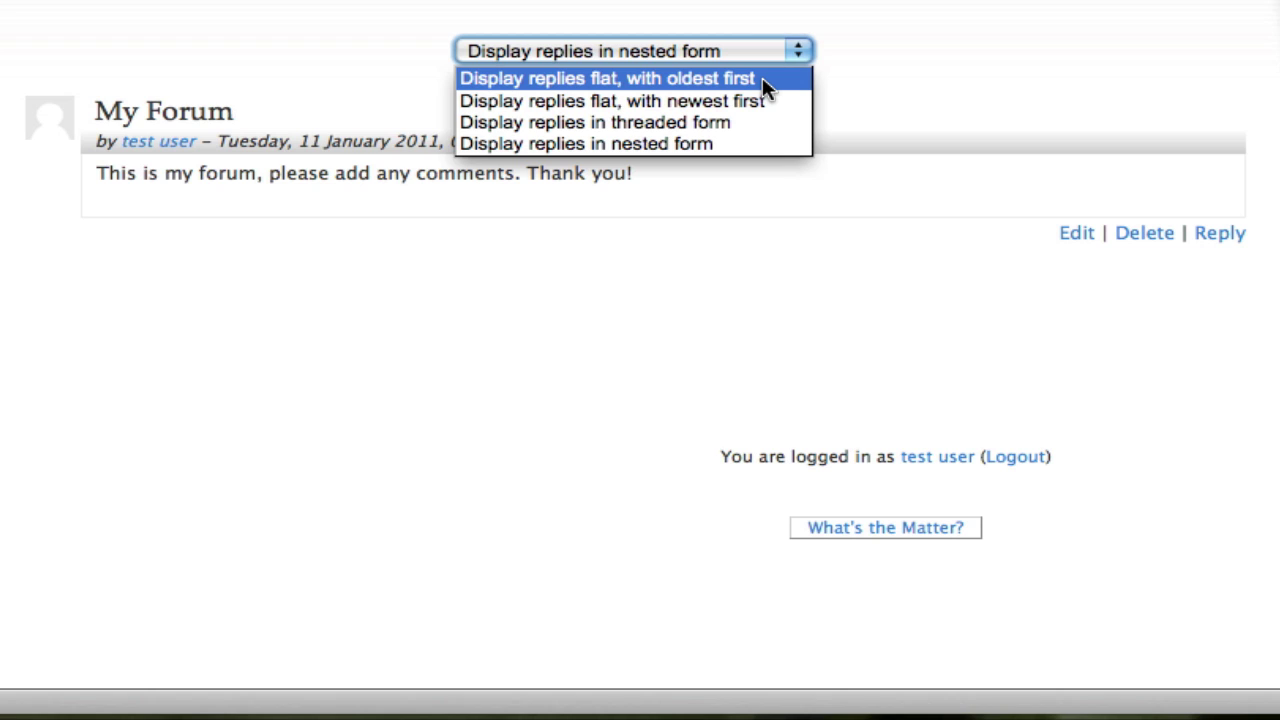
pyautogui.click(1002, 297)
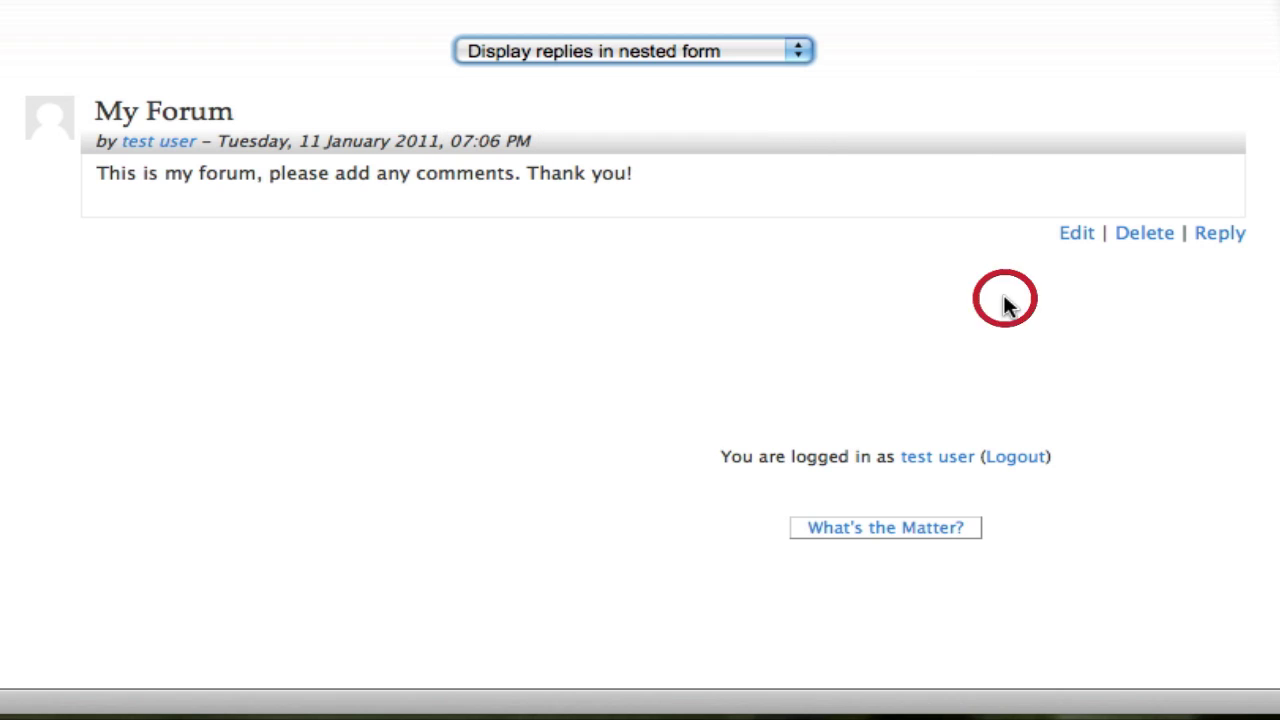
# Reply to the My Forum post with the message 'This is a good topic. Well done!'
pyautogui.click(1227, 242)
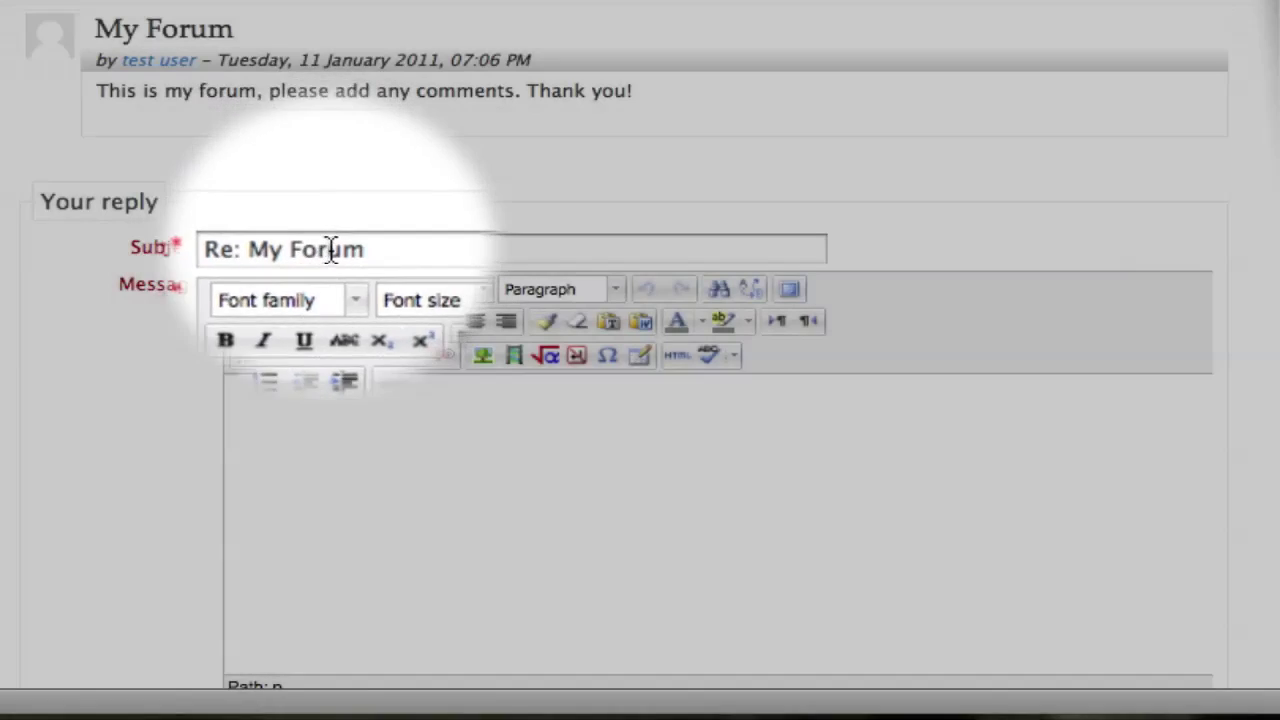
pyautogui.scroll(-5, 337, 206)
pyautogui.click(337, 206)
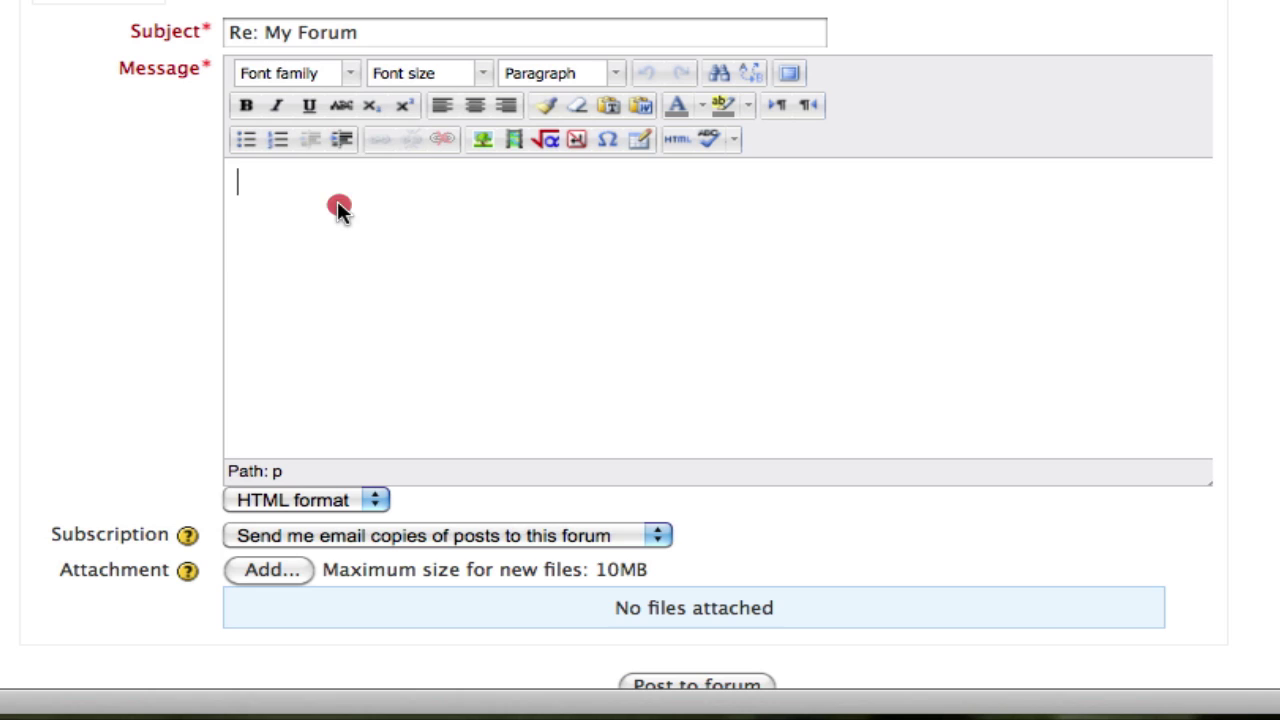
pyautogui.write('This is a good')
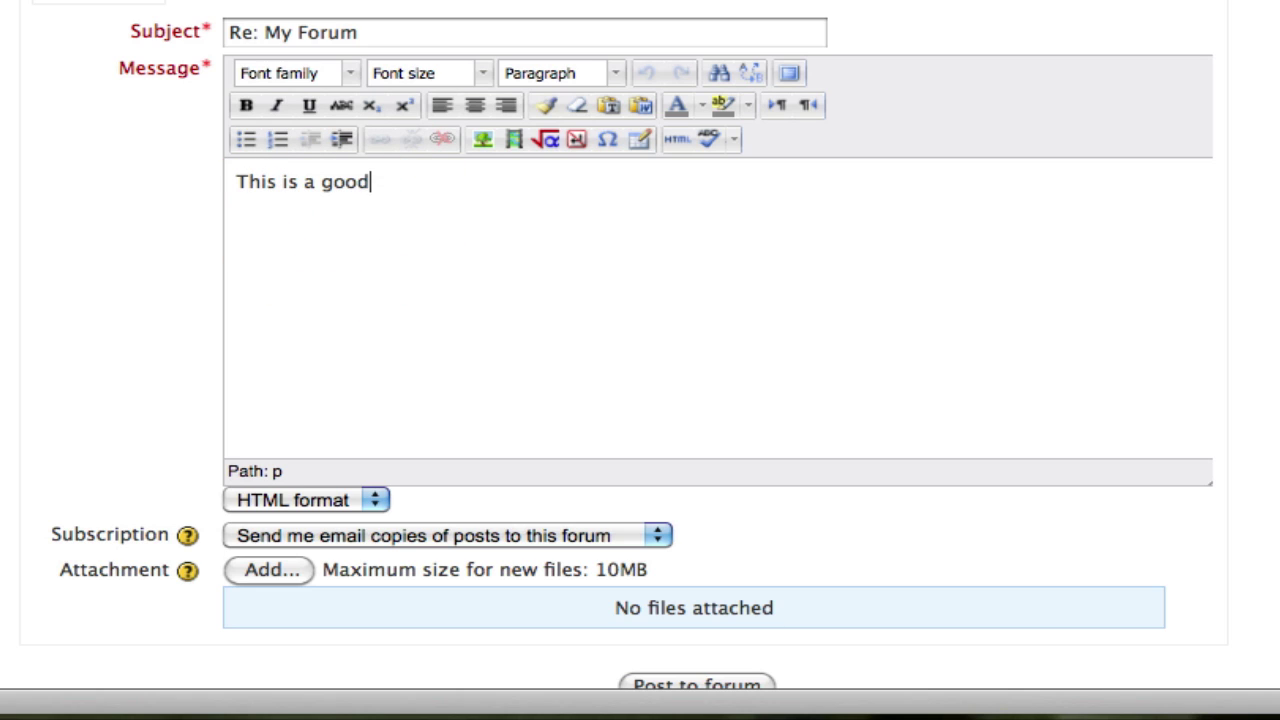
pyautogui.write(' topic. Well do')
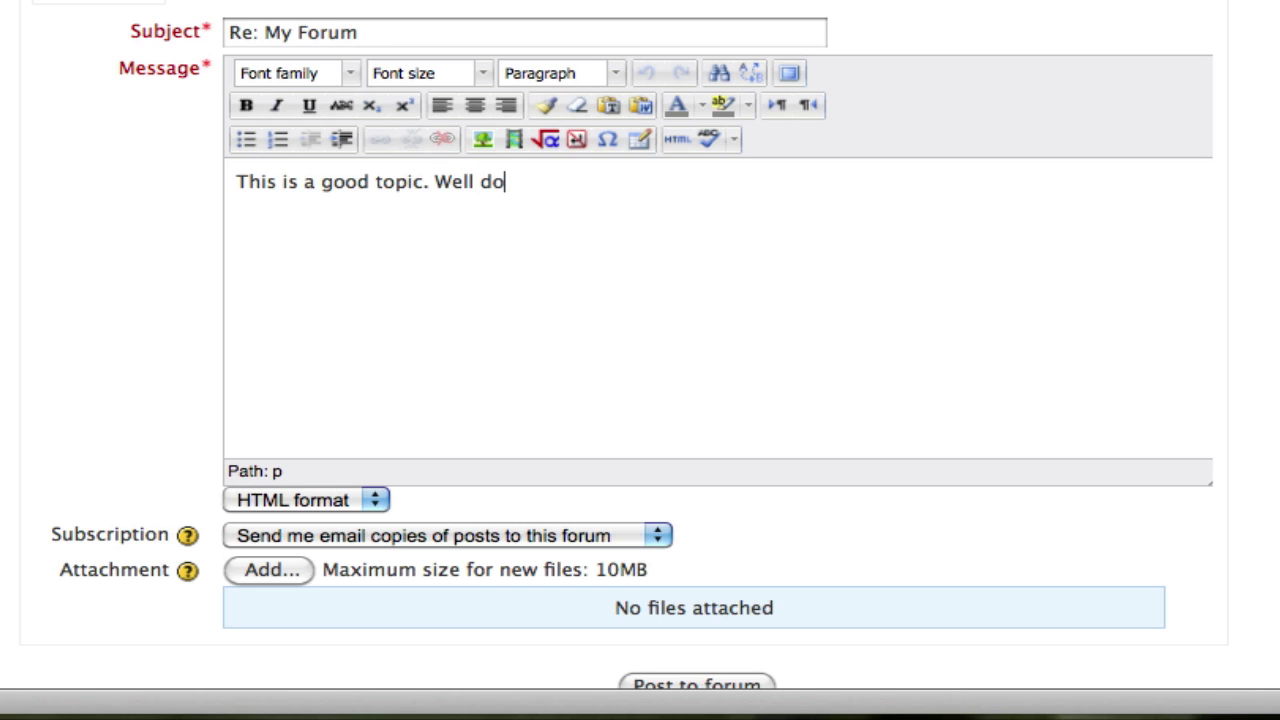
pyautogui.write('ne!')
pyautogui.scroll(-5, 208, 200)
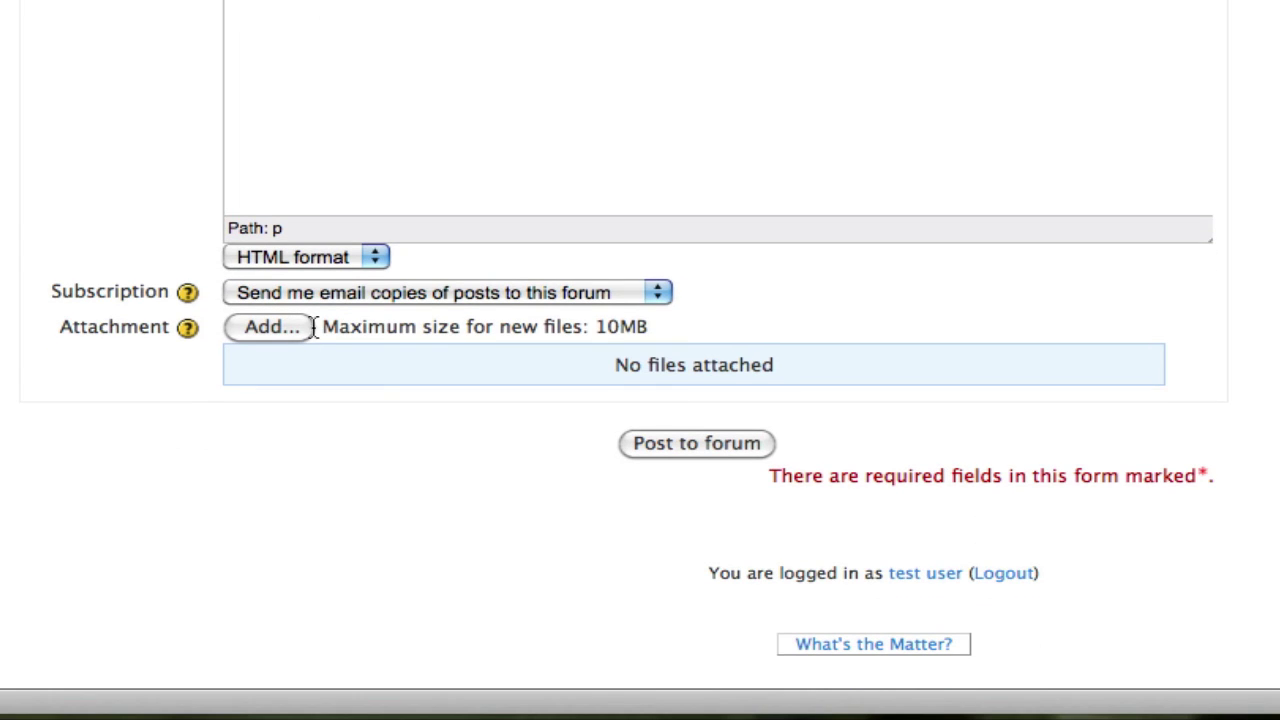
# Submit the 'Re: My Forum' reply to the forum
pyautogui.click(690, 447)
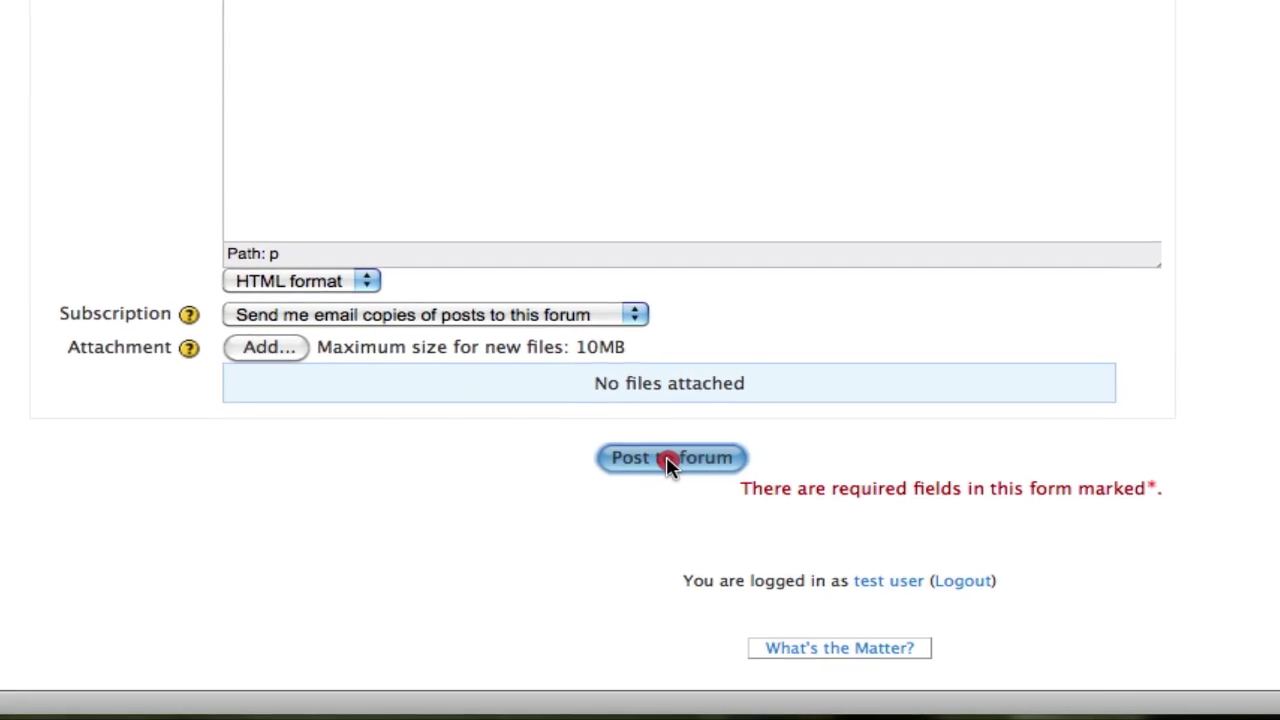